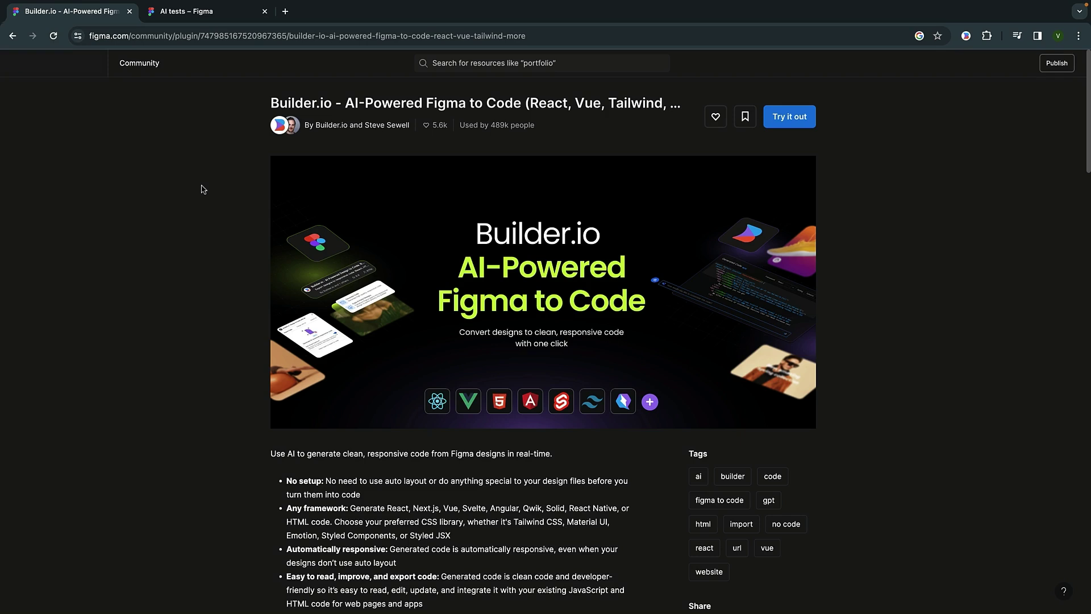
# - In the AI tests file, find the 'Builder.io AI' plugin under Plugins and run it
pyautogui.click(212, 13)
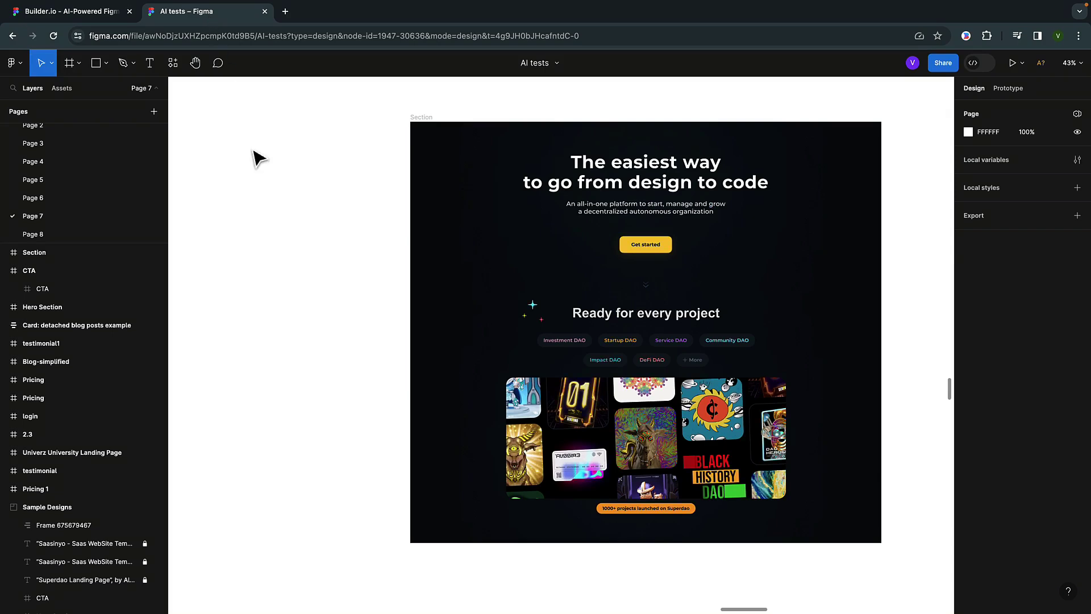
pyautogui.click(173, 63)
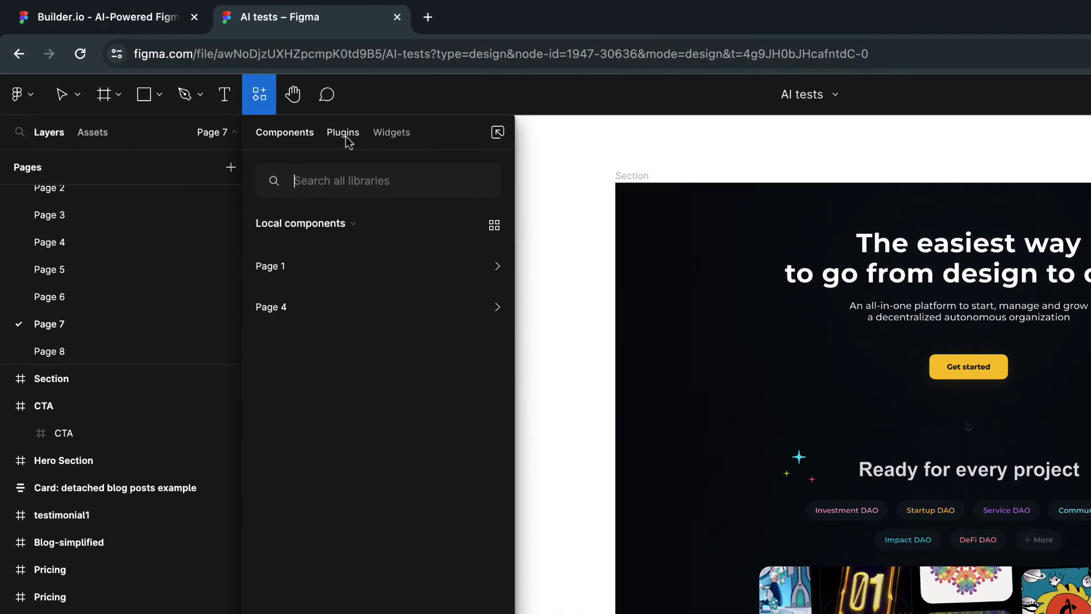
pyautogui.click(345, 135)
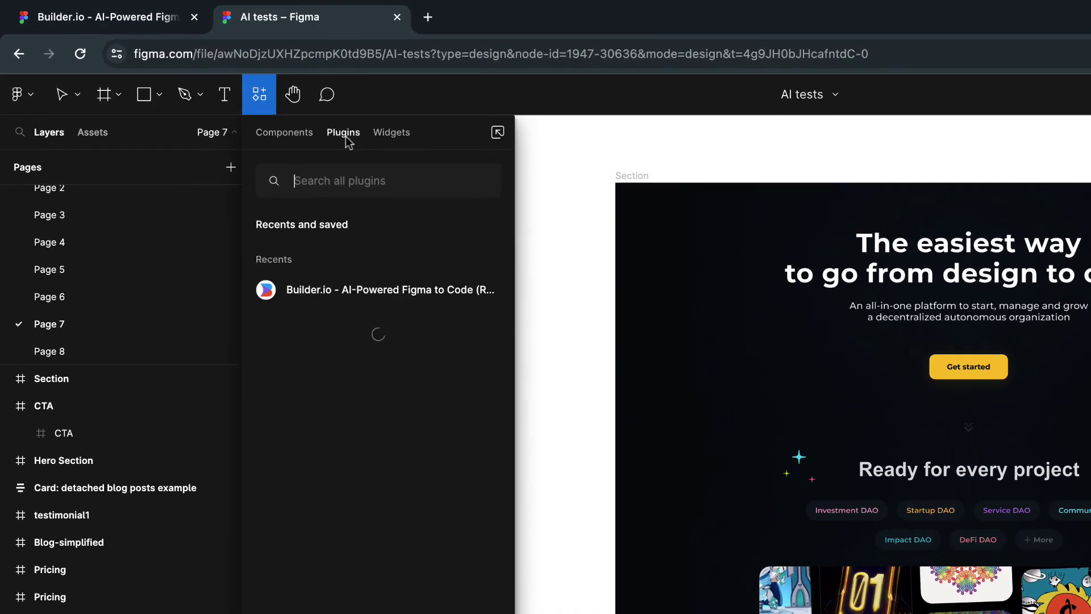
pyautogui.click(358, 179)
pyautogui.write('Builder.io ')
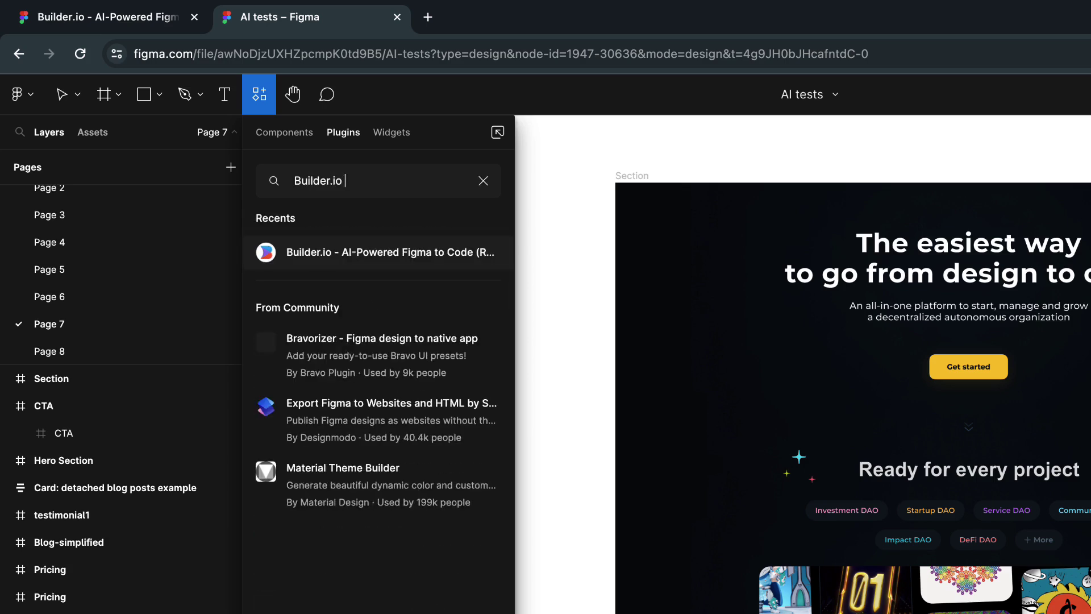
pyautogui.write('AI')
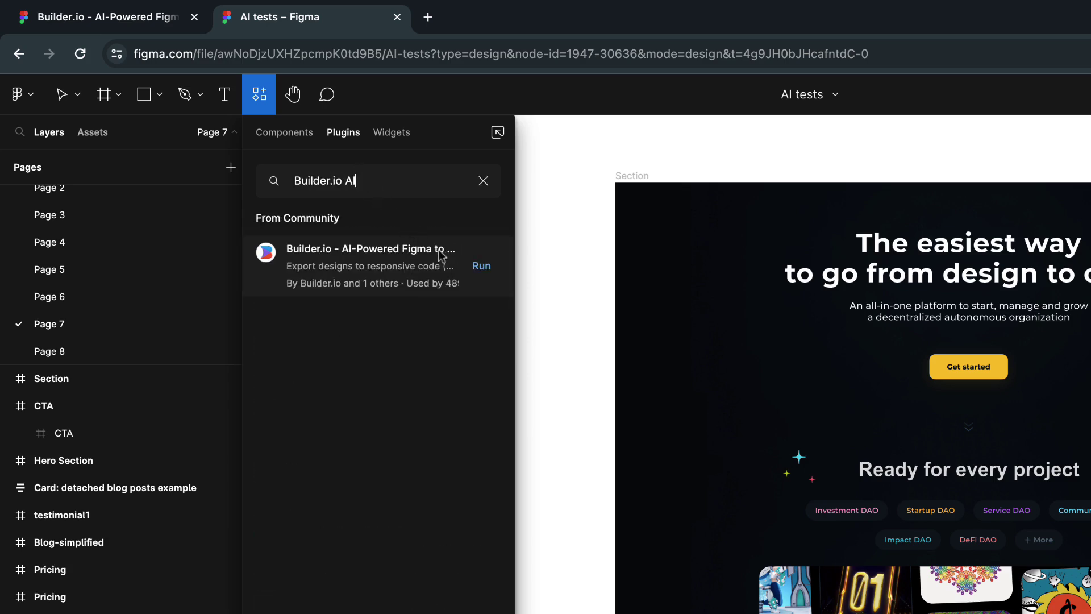
pyautogui.click(477, 271)
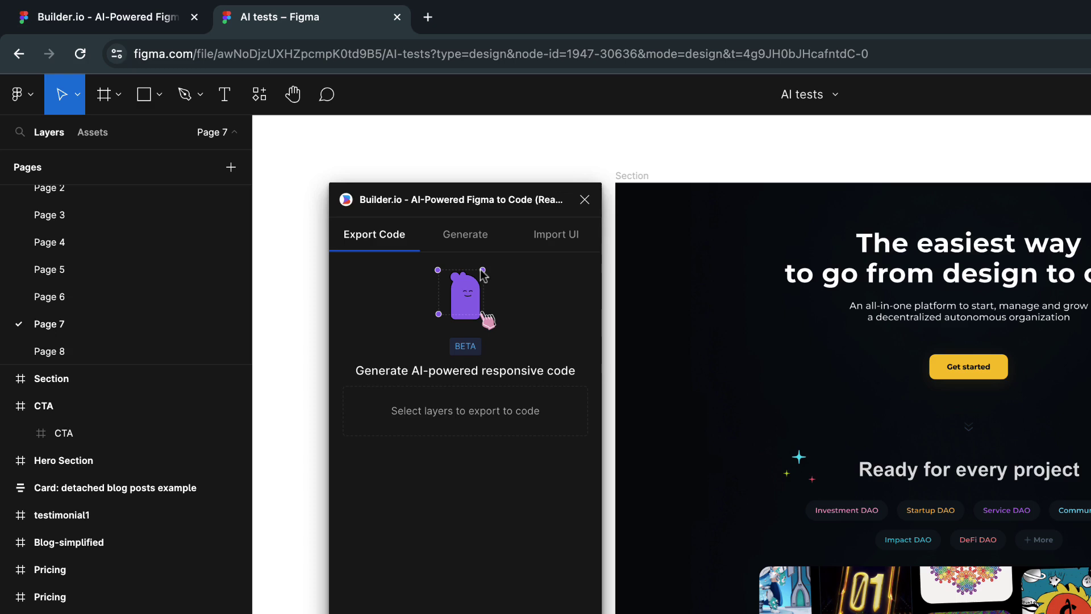
# - Select the landing-page Section frame and generate its code with the Builder.io plugin
pyautogui.click(635, 186)
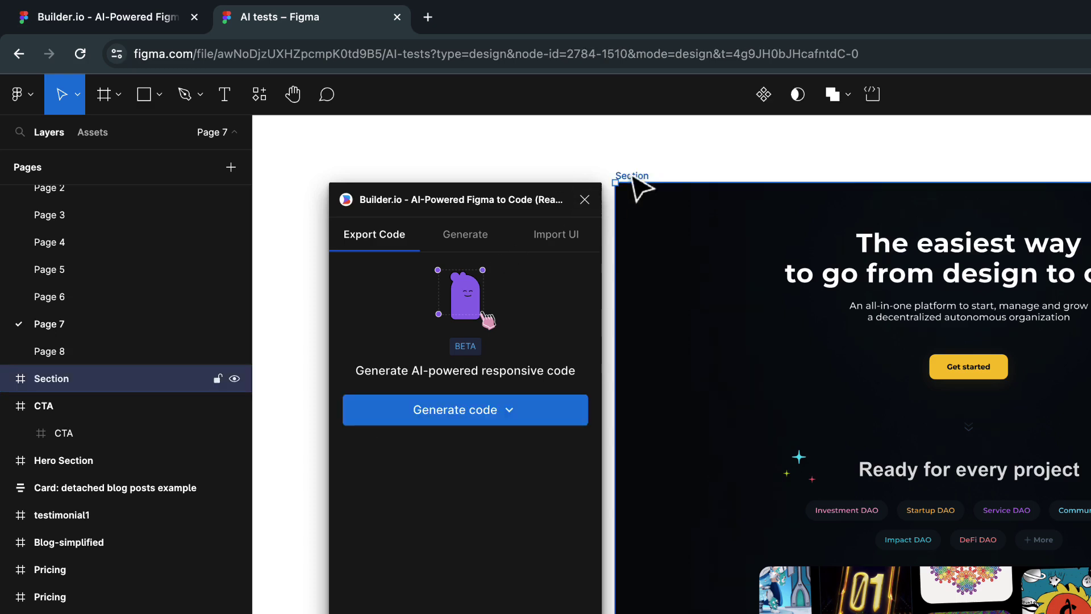
pyautogui.click(387, 412)
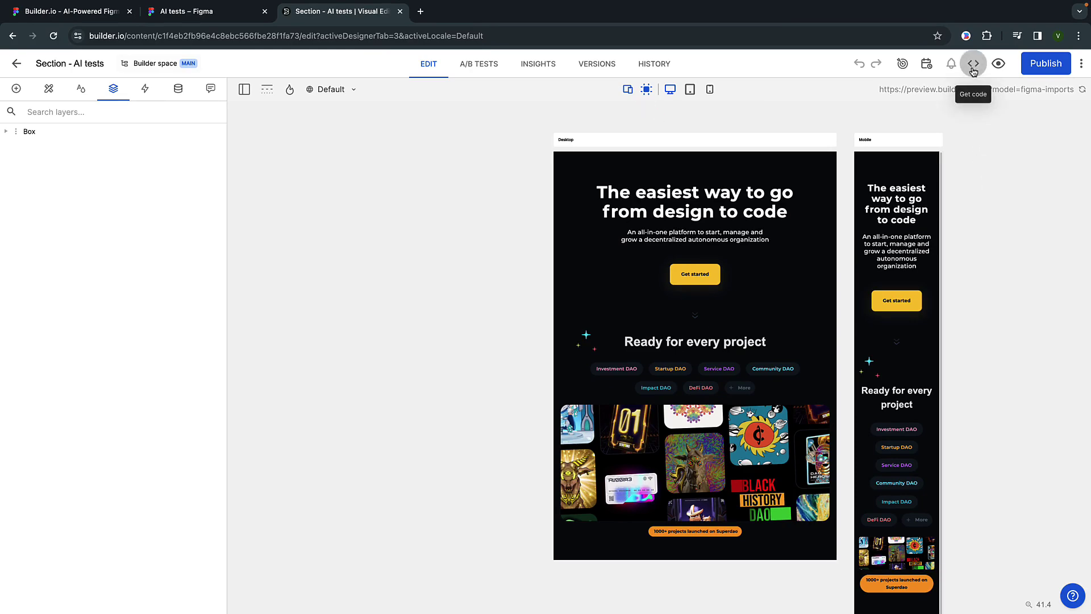
pyautogui.click(973, 63)
pyautogui.click(488, 390)
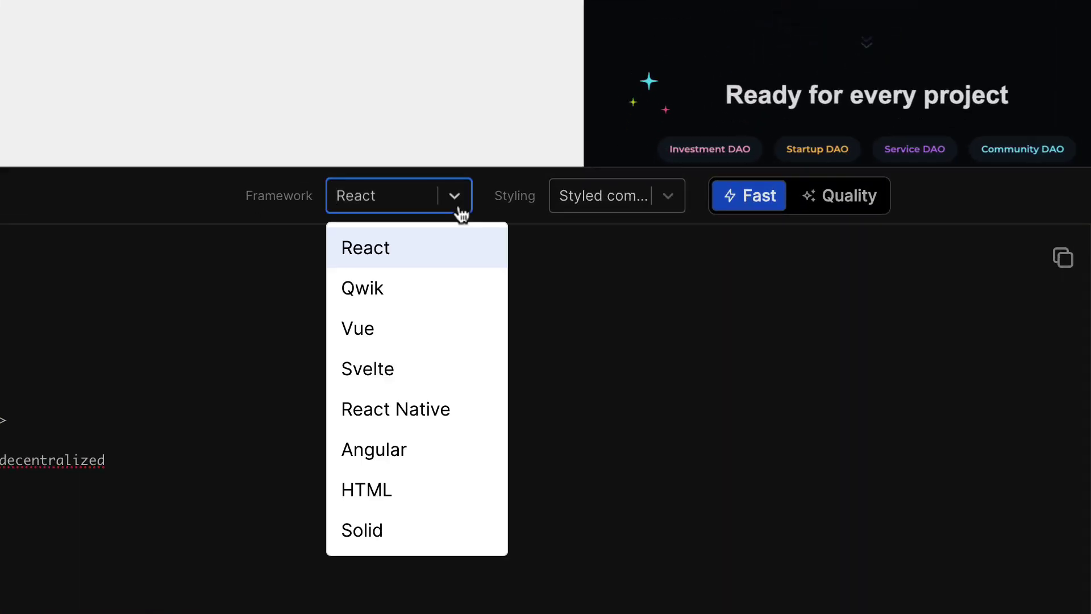
pyautogui.click(460, 212)
pyautogui.click(672, 208)
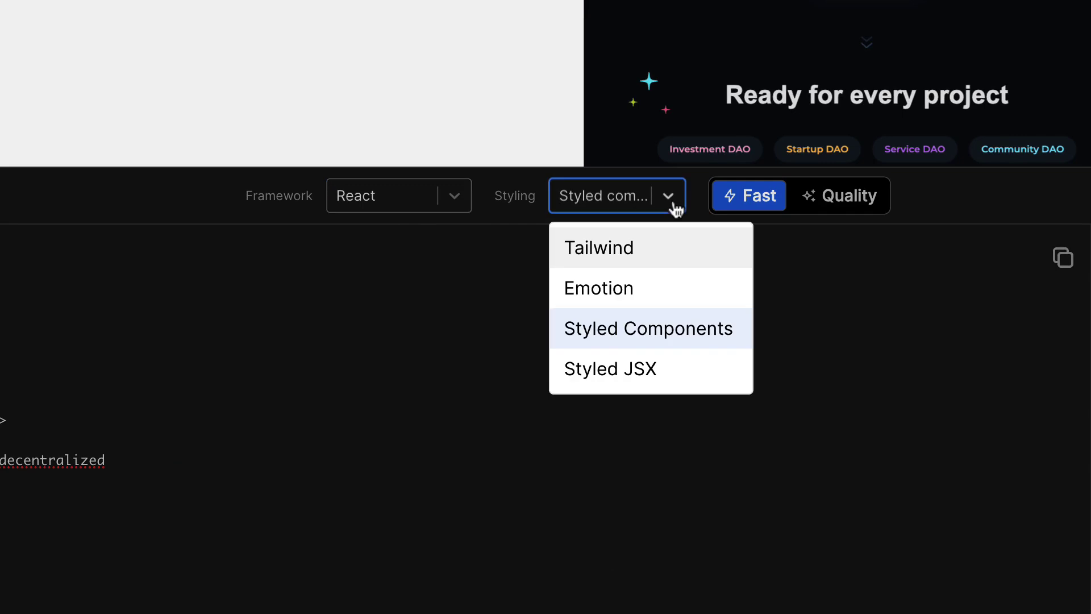
pyautogui.click(596, 391)
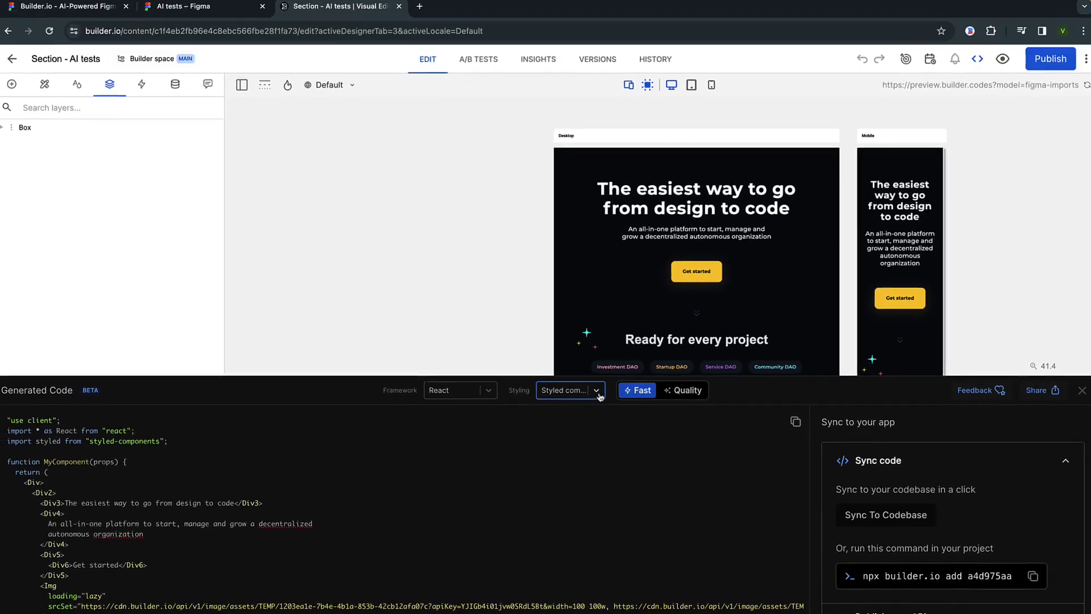
# - Regenerate the SuperDAOComponent code in Quality mode and copy it
pyautogui.click(687, 393)
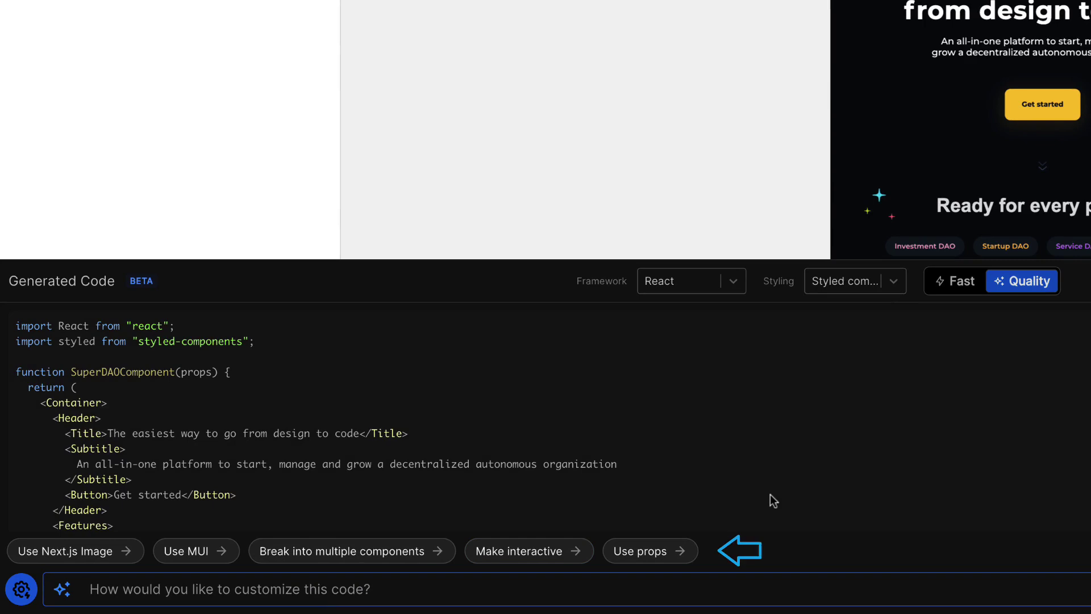
pyautogui.write('Add an event handler for')
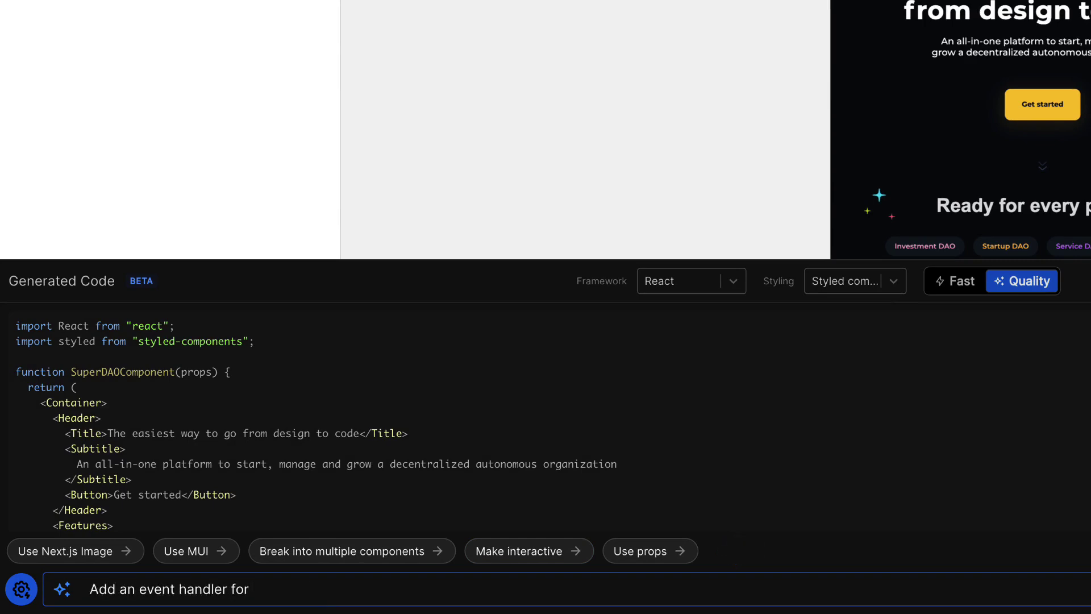
pyautogui.write(' Get Started button')
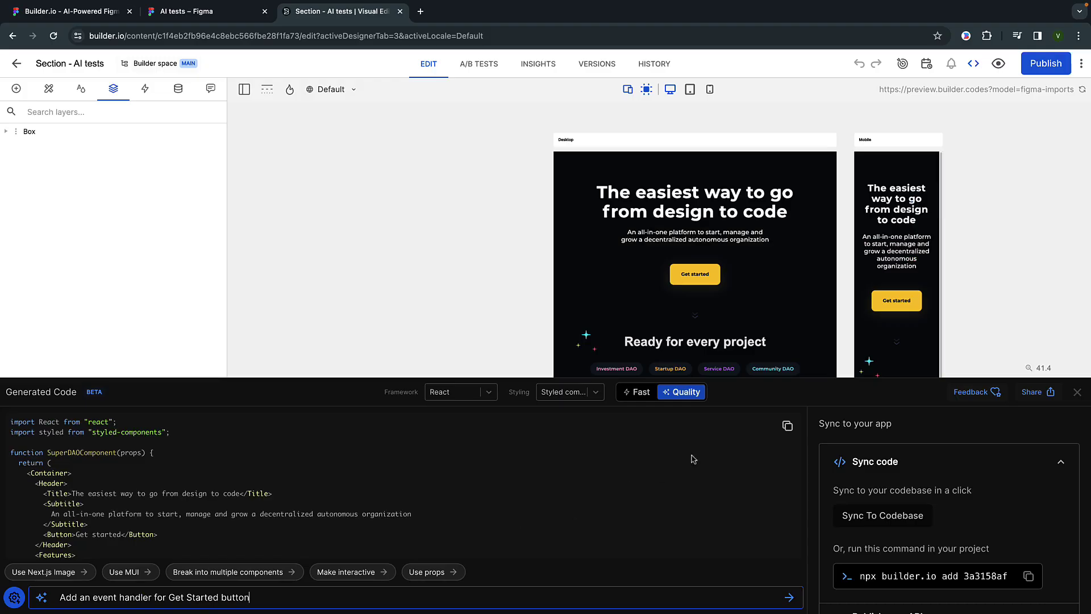
pyautogui.click(776, 424)
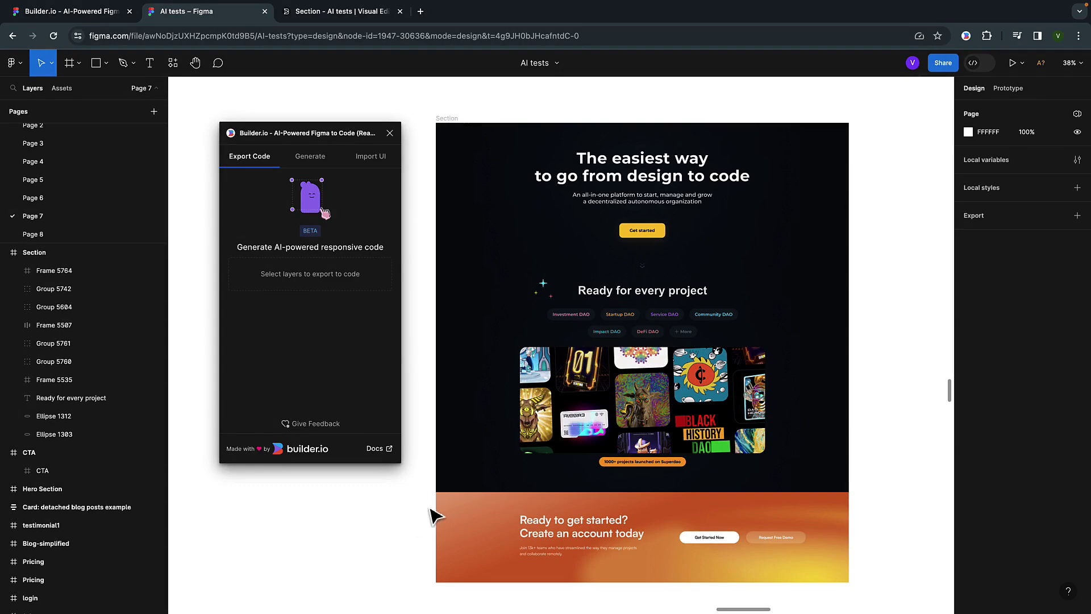
# - Copy the orange CTA banner with Copy & Paste Designs and go to the Builder.io entry
pyautogui.click(449, 498)
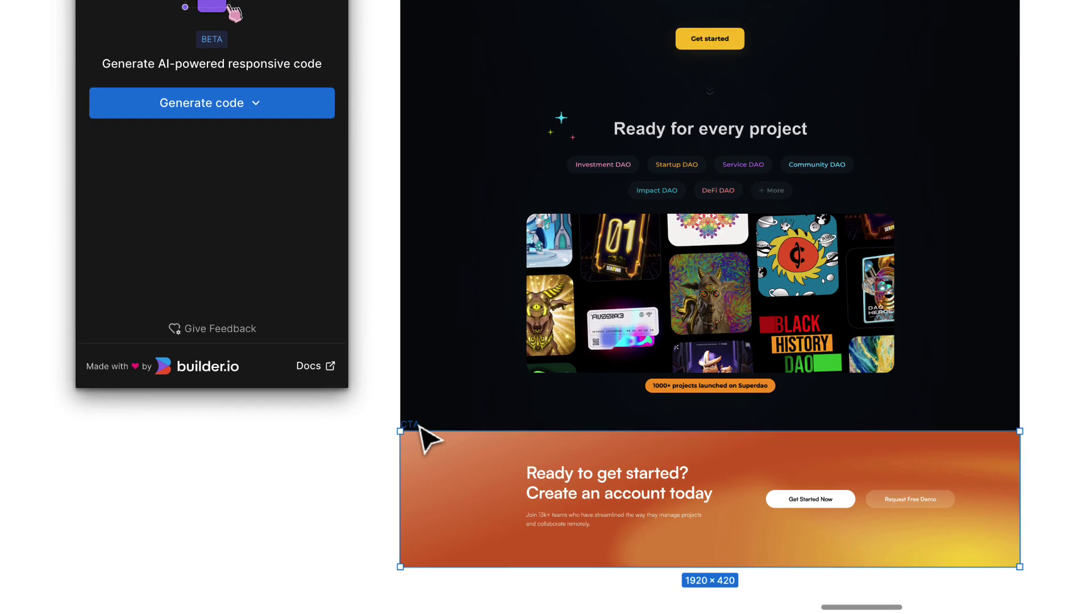
pyautogui.click(254, 103)
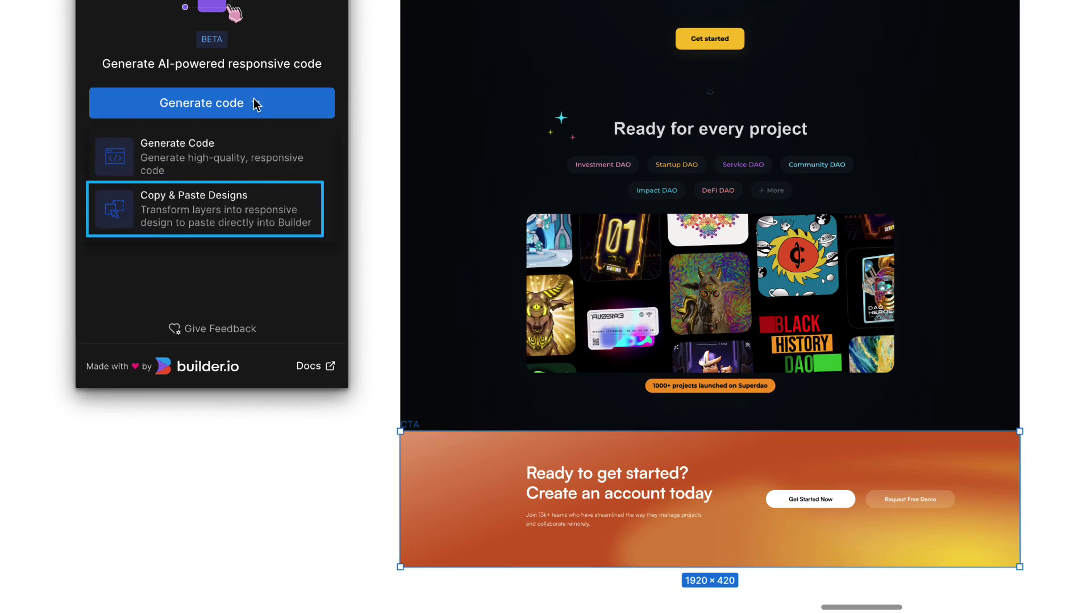
pyautogui.click(272, 219)
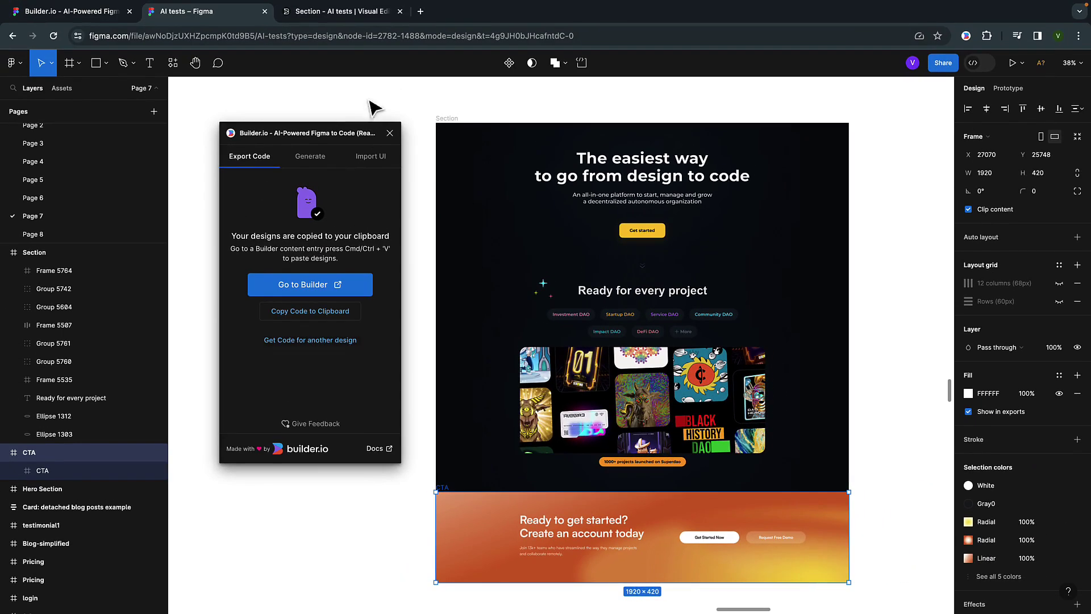
pyautogui.click(365, 16)
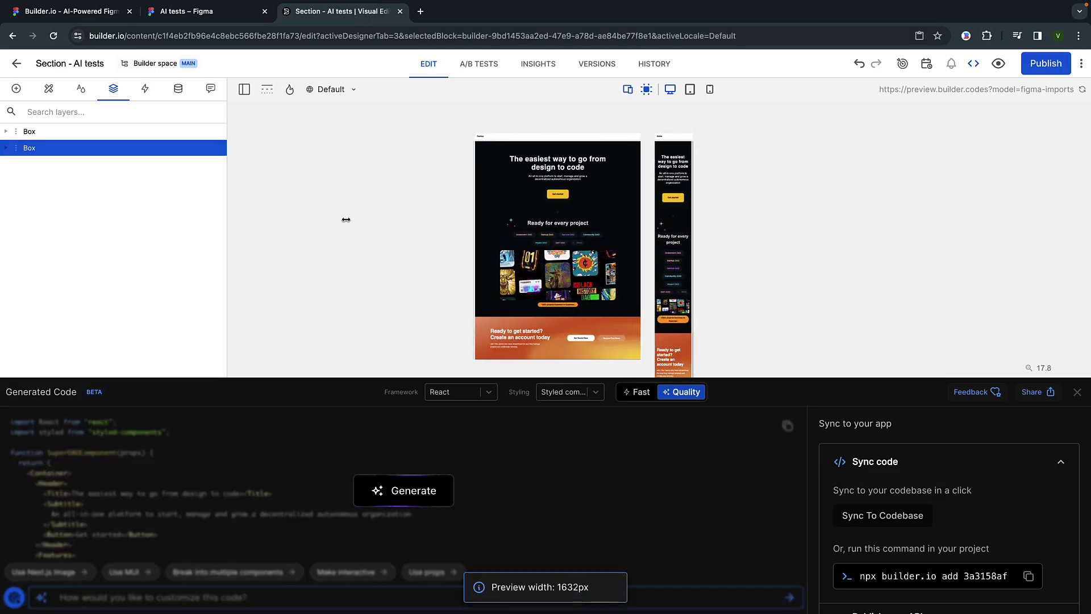
# - Widen the Builder.io preview so the pasted CTA banner shows below the section
pyautogui.click(407, 217)
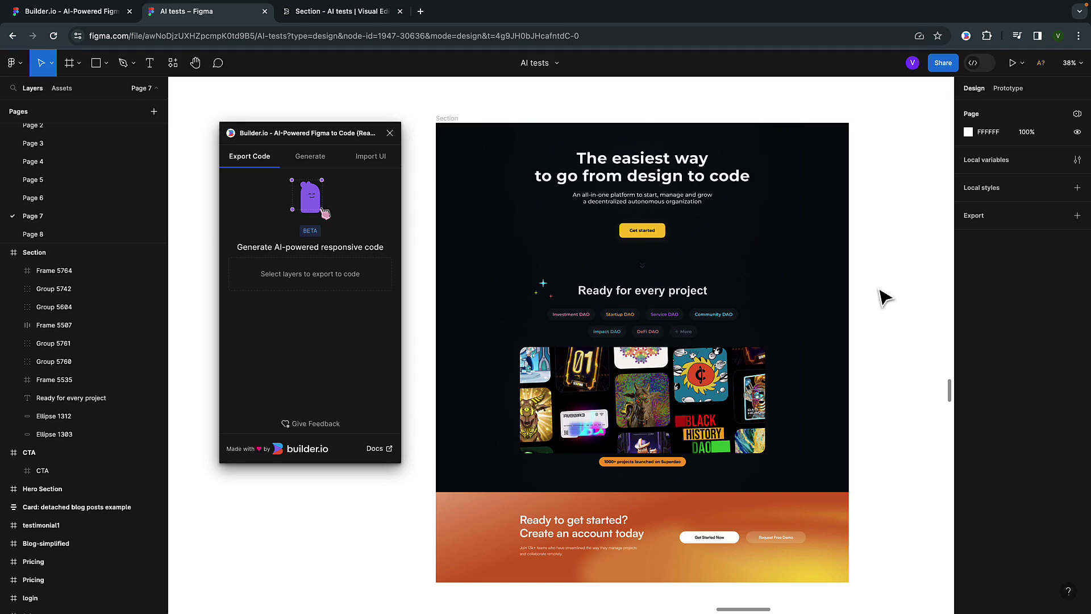
# - Pick the Frame 5535 project image grid, then return to the 'Section - AI tests' entry
pyautogui.click(746, 349)
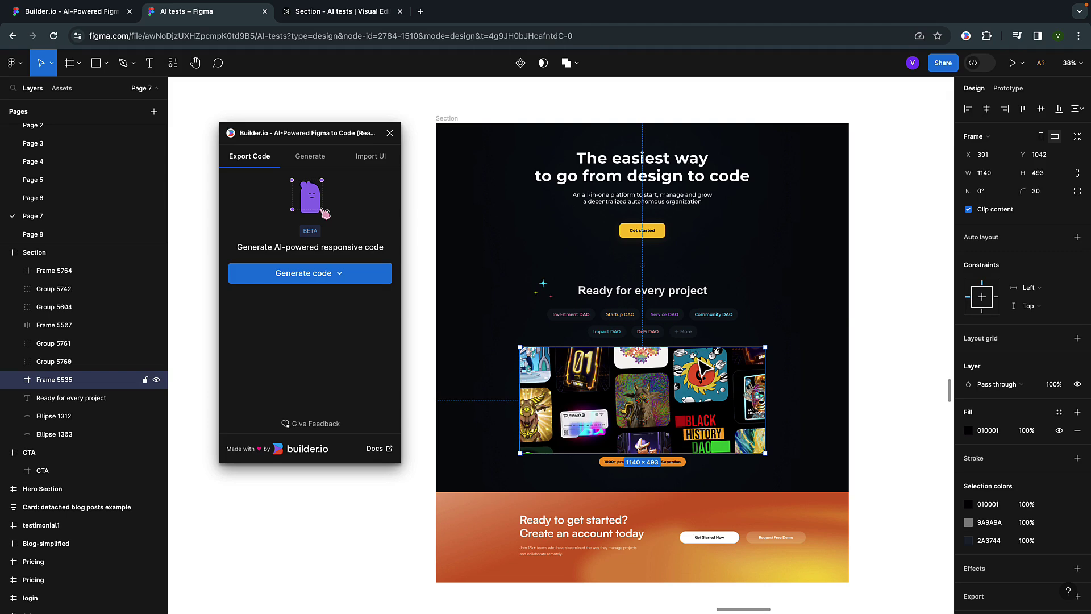
pyautogui.click(363, 10)
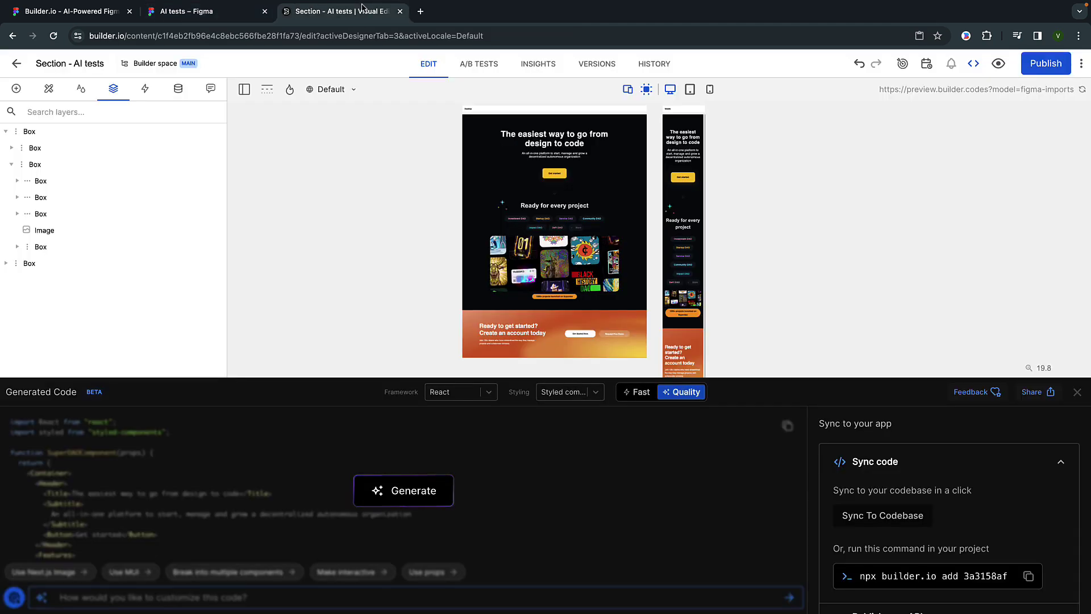
# - Select the image grid and the 'Ready for every project' heading to expand their layers
pyautogui.click(535, 249)
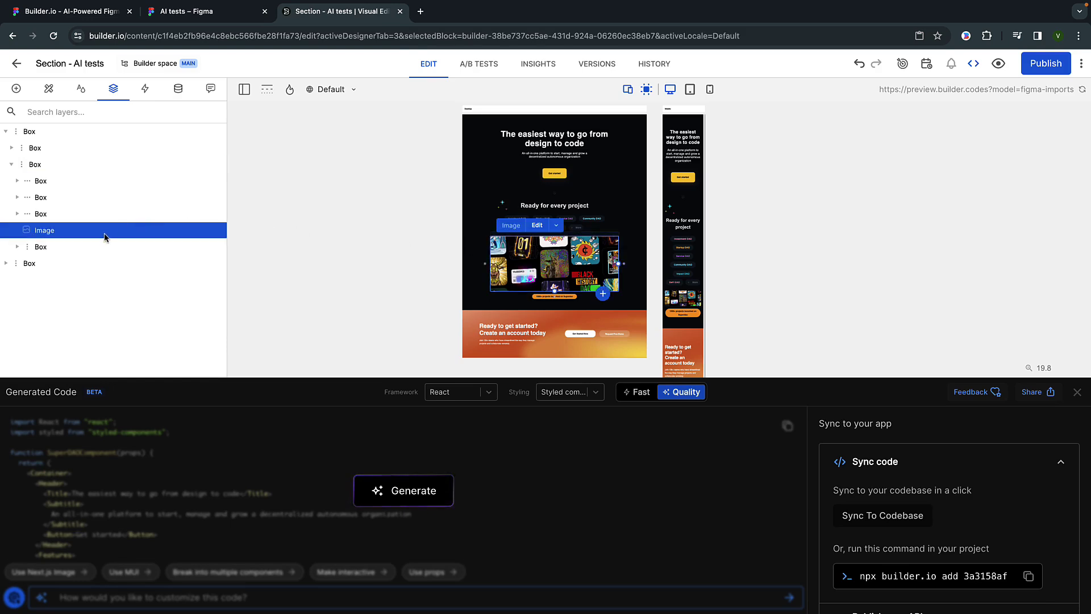
pyautogui.click(592, 218)
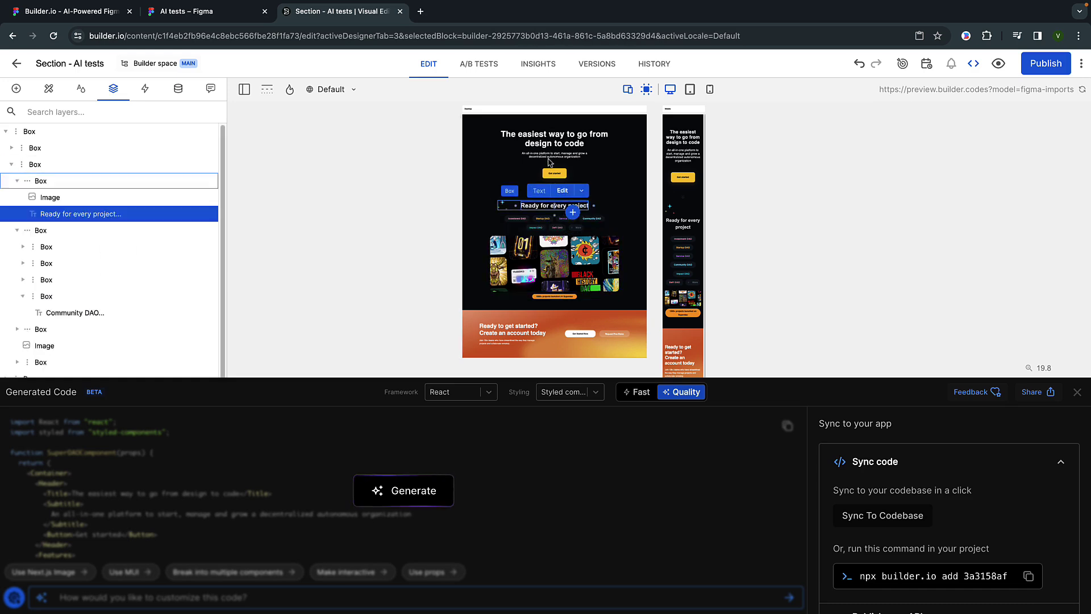
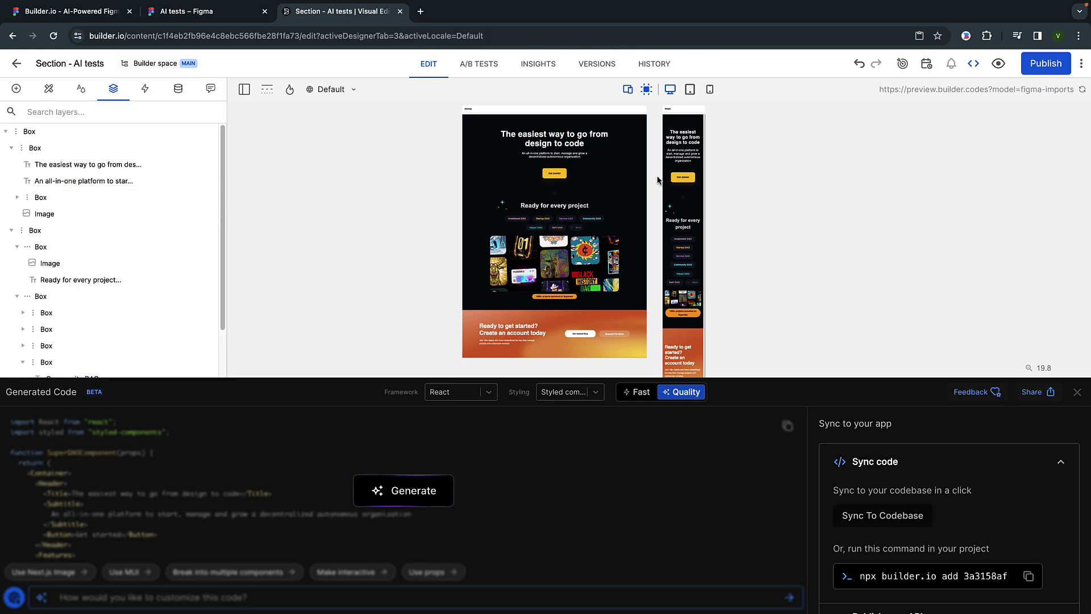
pyautogui.scroll(-3, 652, 221)
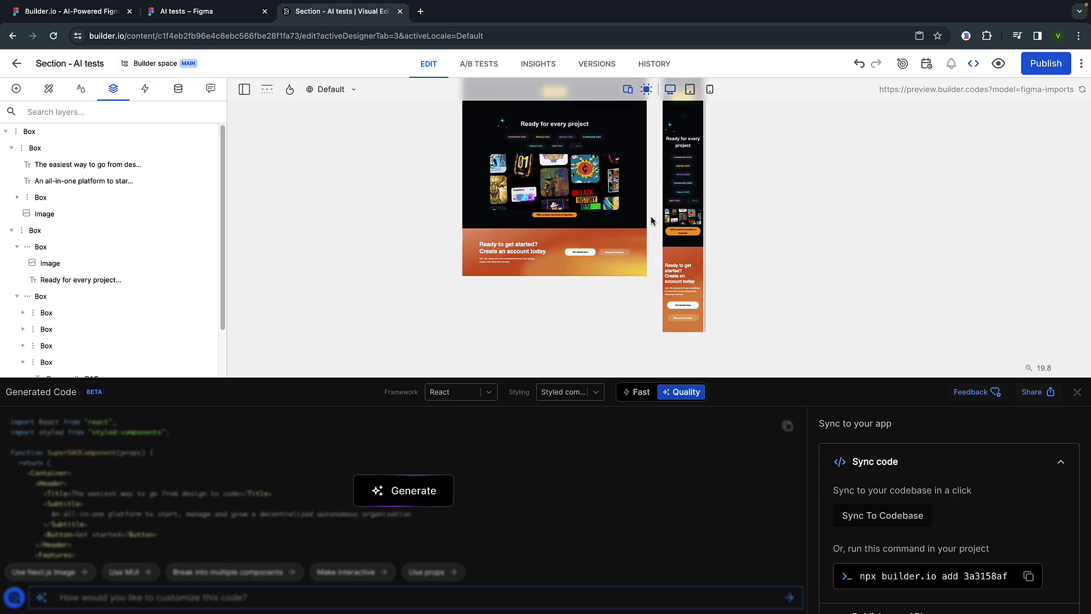
pyautogui.scroll(-1, 651, 221)
pyautogui.keyDown('ctrl'); pyautogui.scroll(1, 651, 240); pyautogui.keyUp('ctrl')
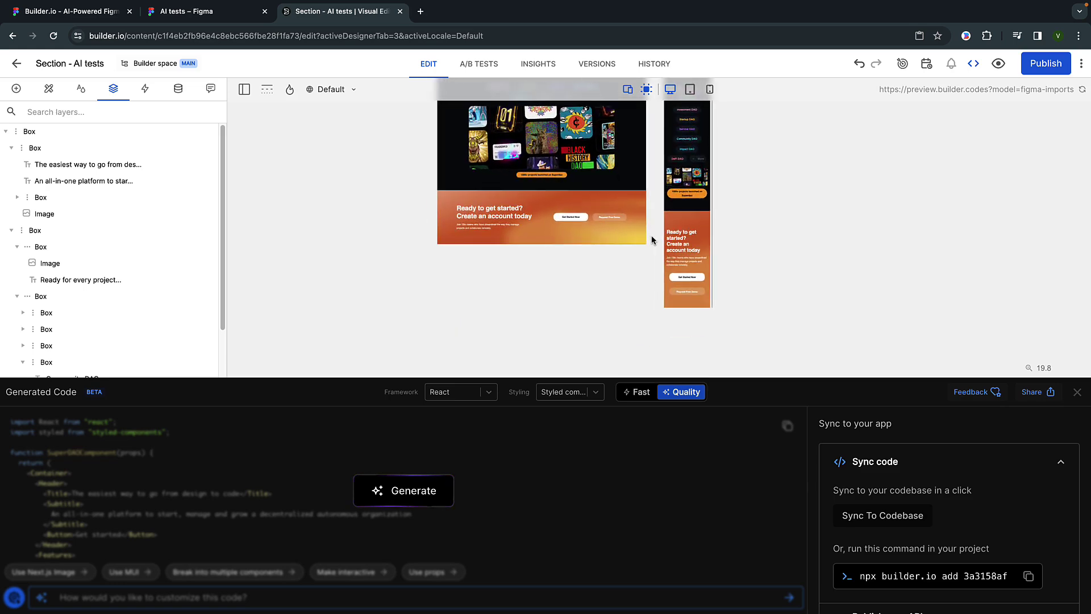
pyautogui.keyDown('ctrl'); pyautogui.scroll(5, 651, 240); pyautogui.keyUp('ctrl')
pyautogui.keyDown('ctrl'); pyautogui.scroll(-2, 651, 239); pyautogui.keyUp('ctrl')
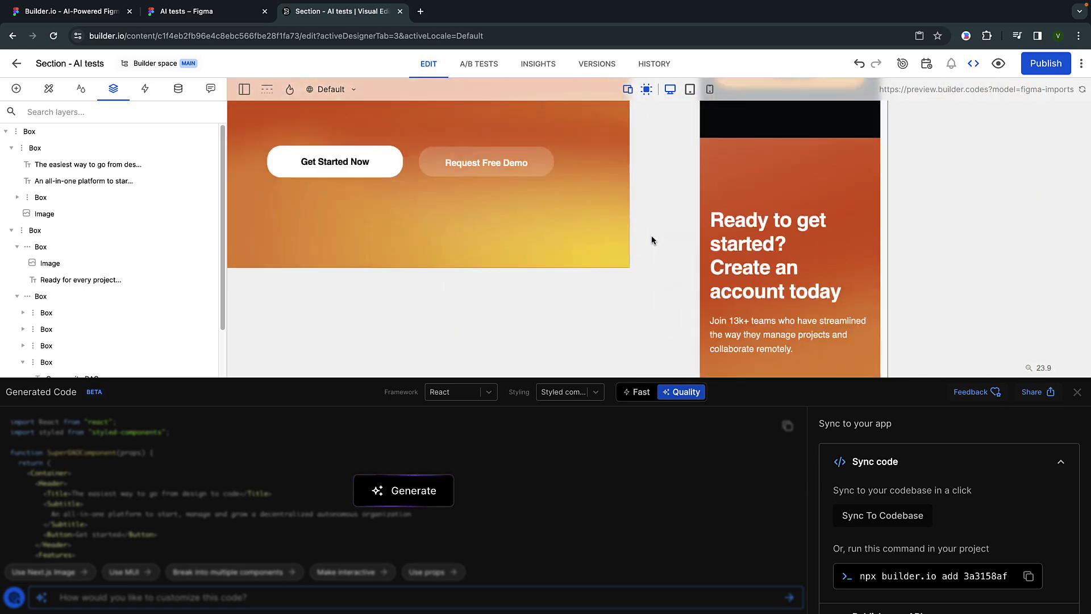
pyautogui.keyDown('ctrl'); pyautogui.scroll(-2, 652, 239); pyautogui.keyUp('ctrl')
pyautogui.keyDown('ctrl'); pyautogui.scroll(-2, 651, 240); pyautogui.keyUp('ctrl')
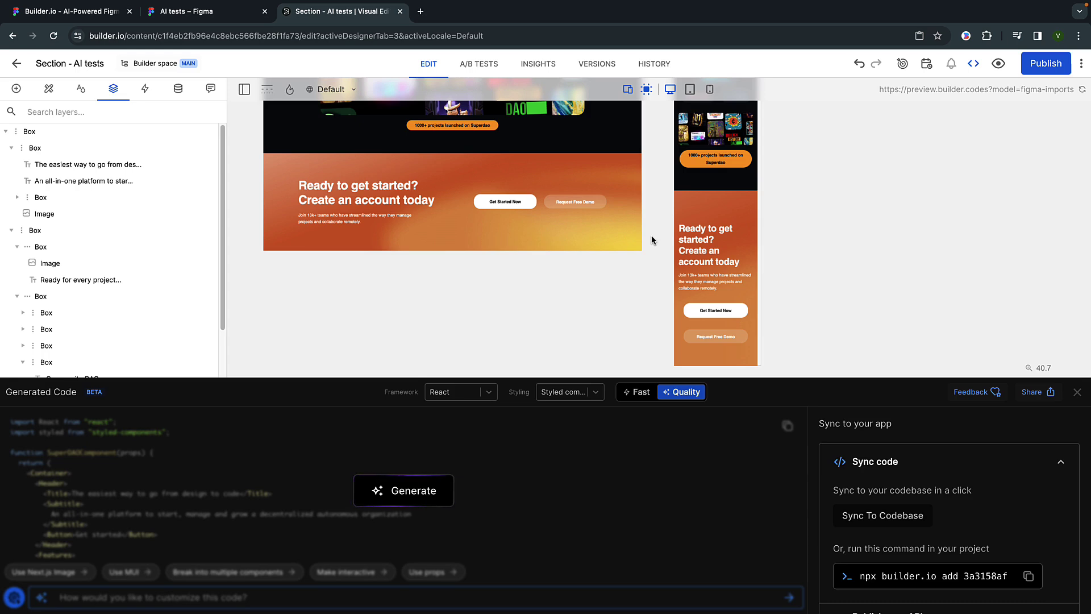
pyautogui.click(224, 21)
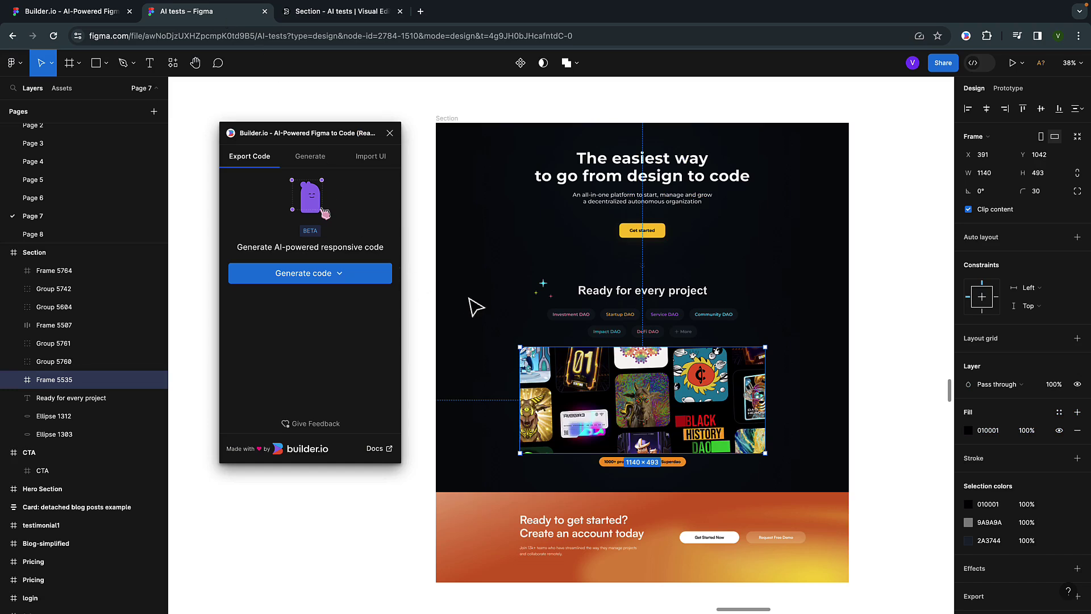
pyautogui.click(556, 204)
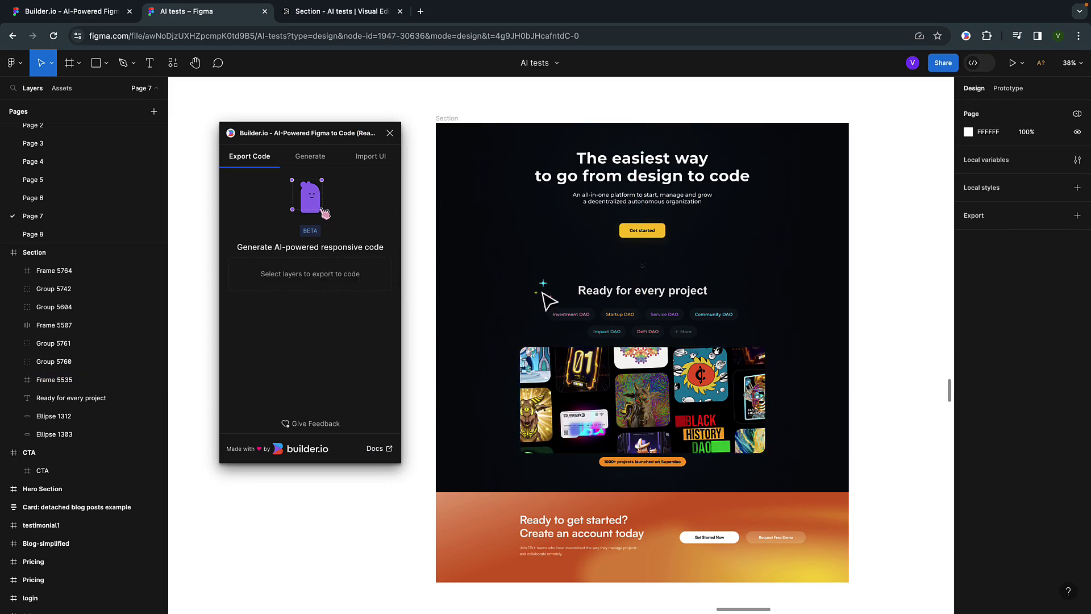
pyautogui.click(587, 299)
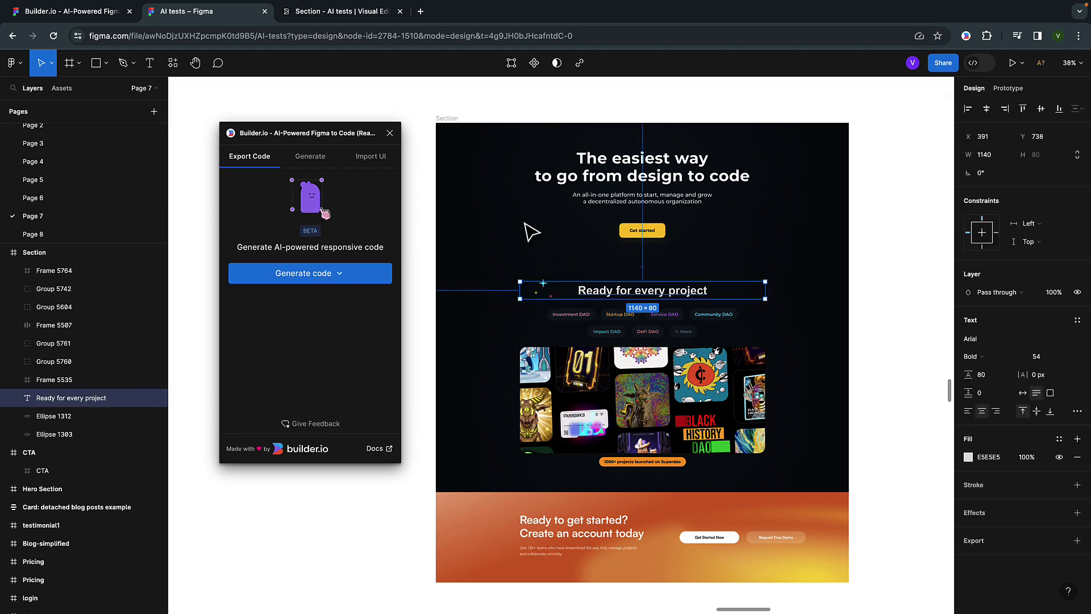
pyautogui.click(506, 180)
pyautogui.click(591, 176)
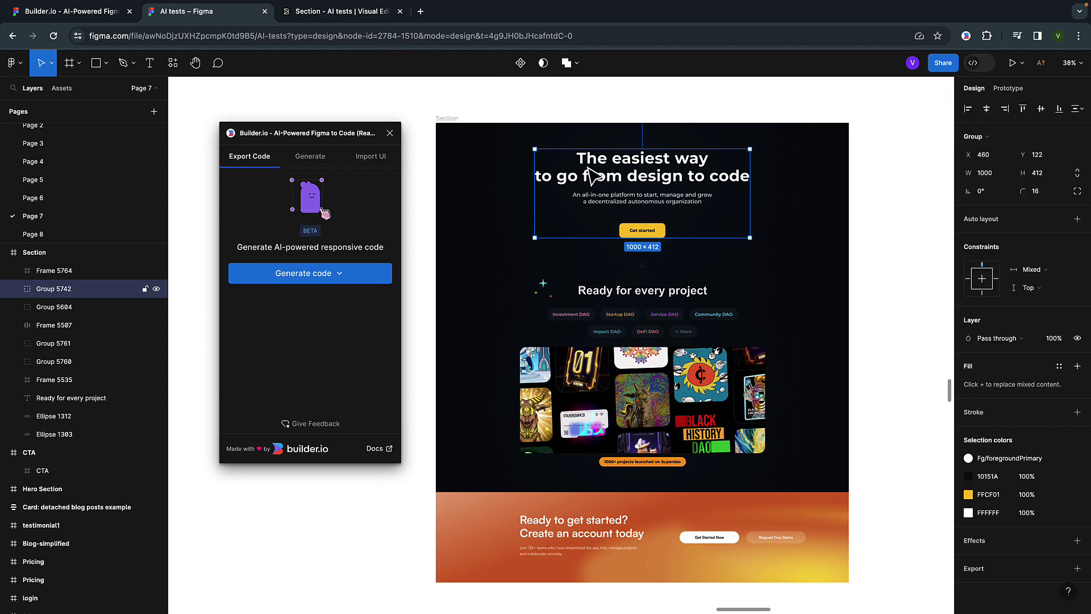
pyautogui.click(449, 119)
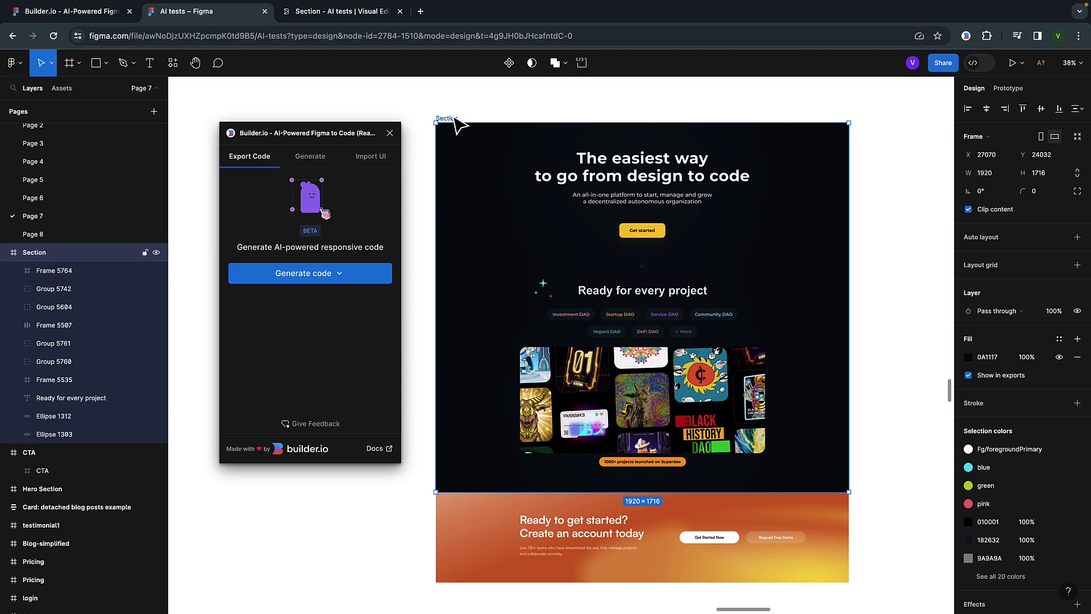
pyautogui.click(555, 114)
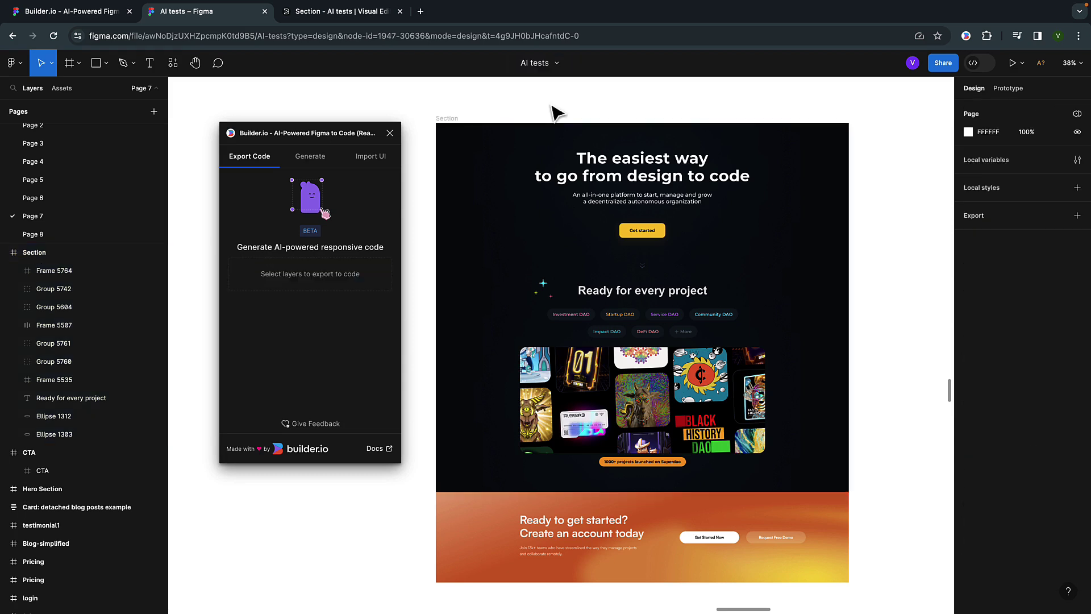